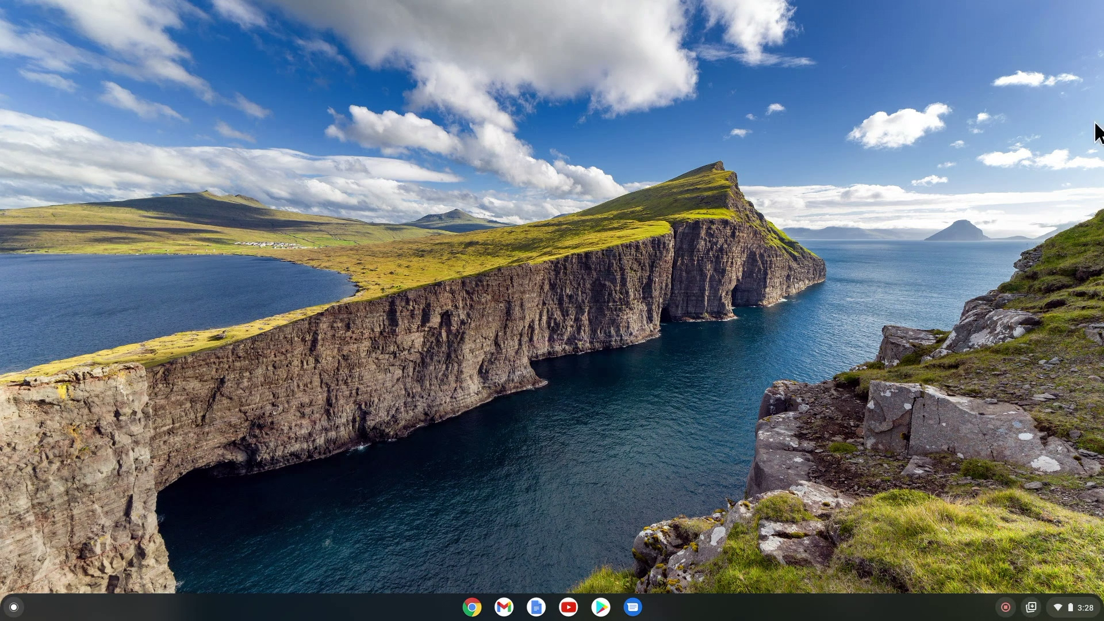
Step: Check for updates on the About Chrome OS page, confirming version 89.0.4389.95 is current
left_click(1059, 607)
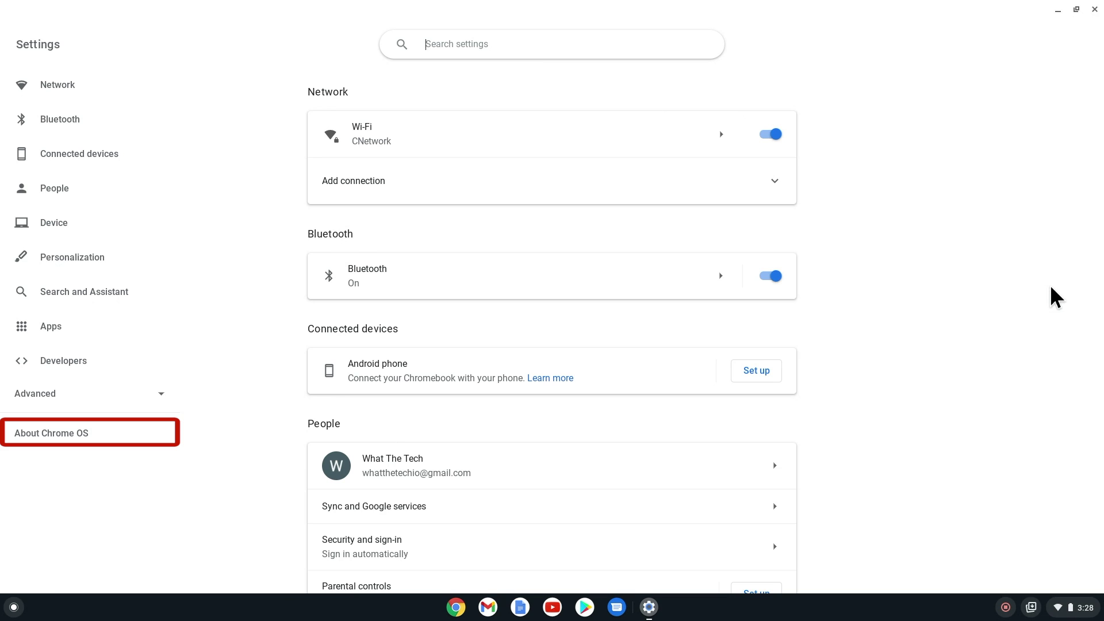
left_click(90, 438)
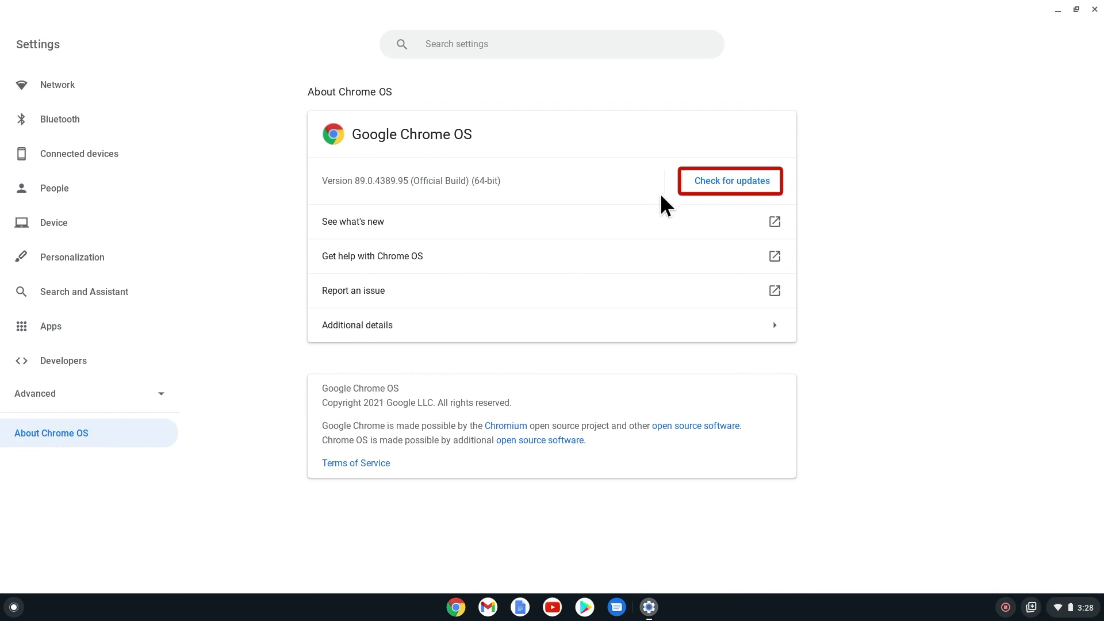
left_click(697, 191)
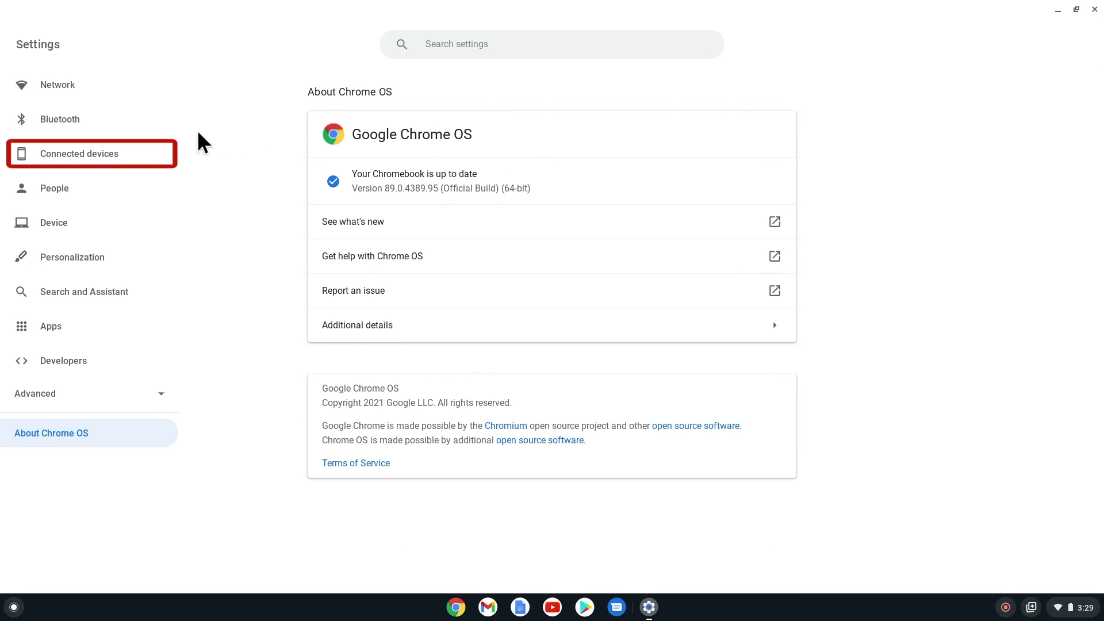
Step: Start Android phone setup under Connected devices so the Google Pixel 4 is detected
left_click(131, 160)
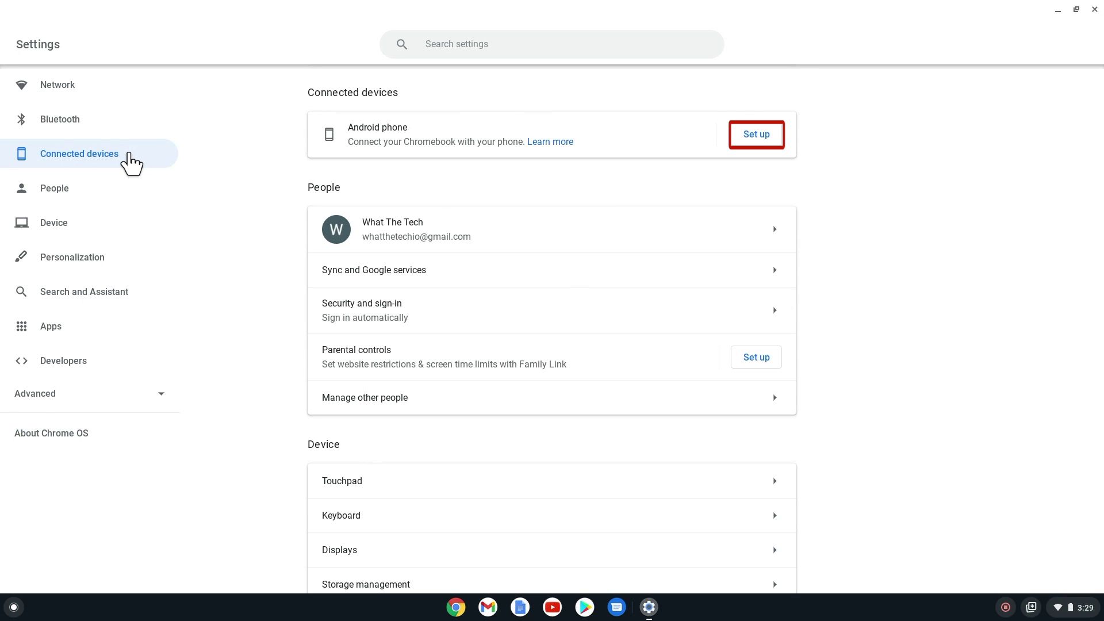
left_click(756, 136)
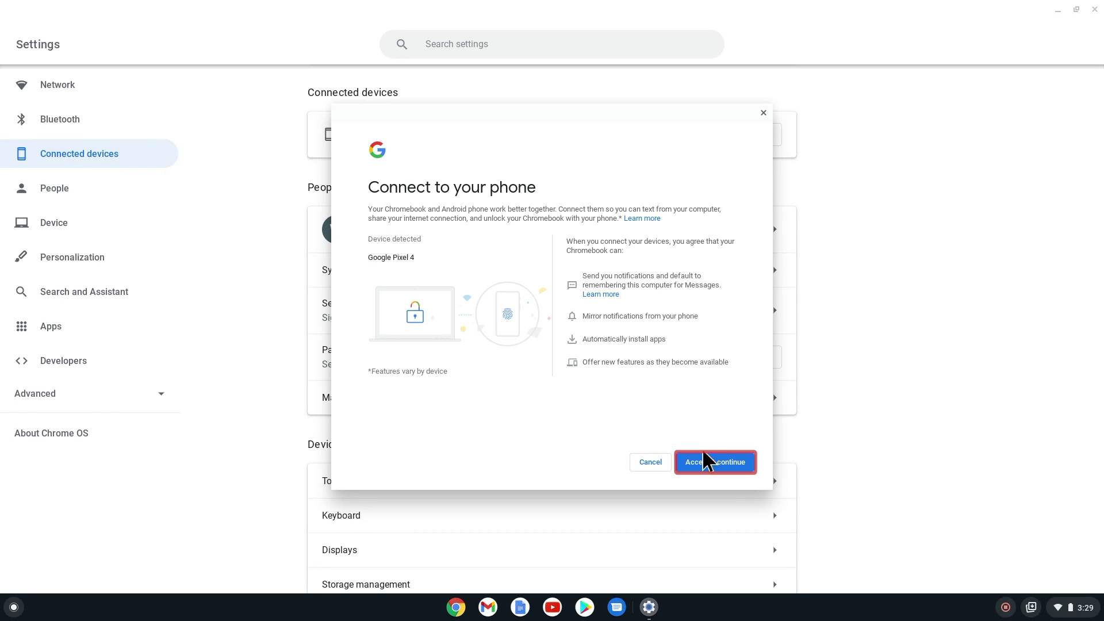
Step: Accept the terms, confirm the account password and finish connecting the Google Pixel 4
left_click(715, 461)
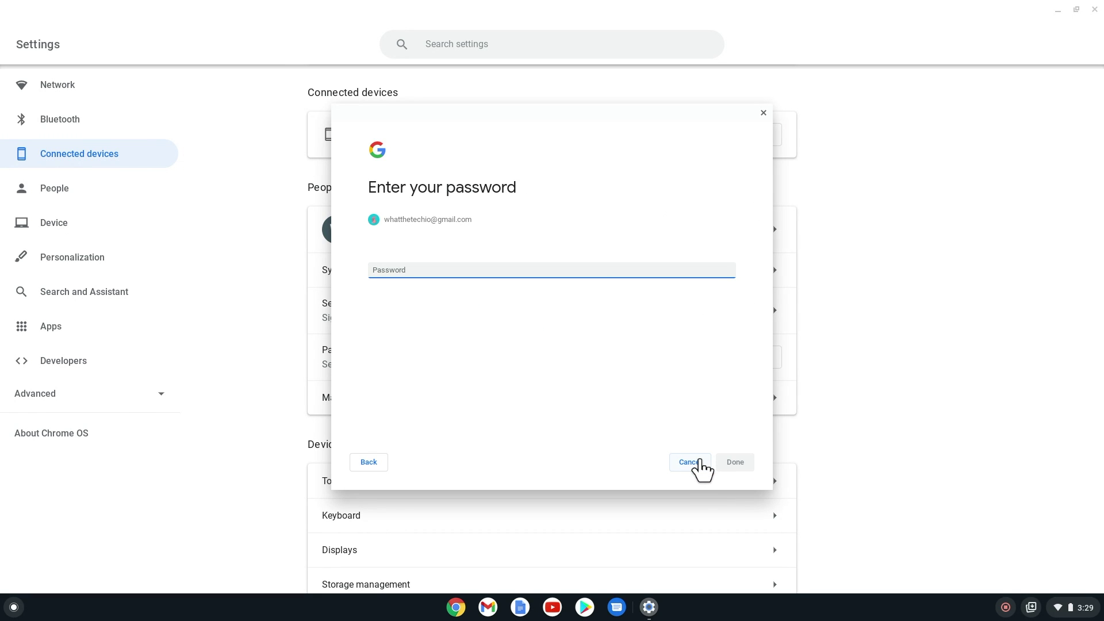
type("••••••••••••••••••")
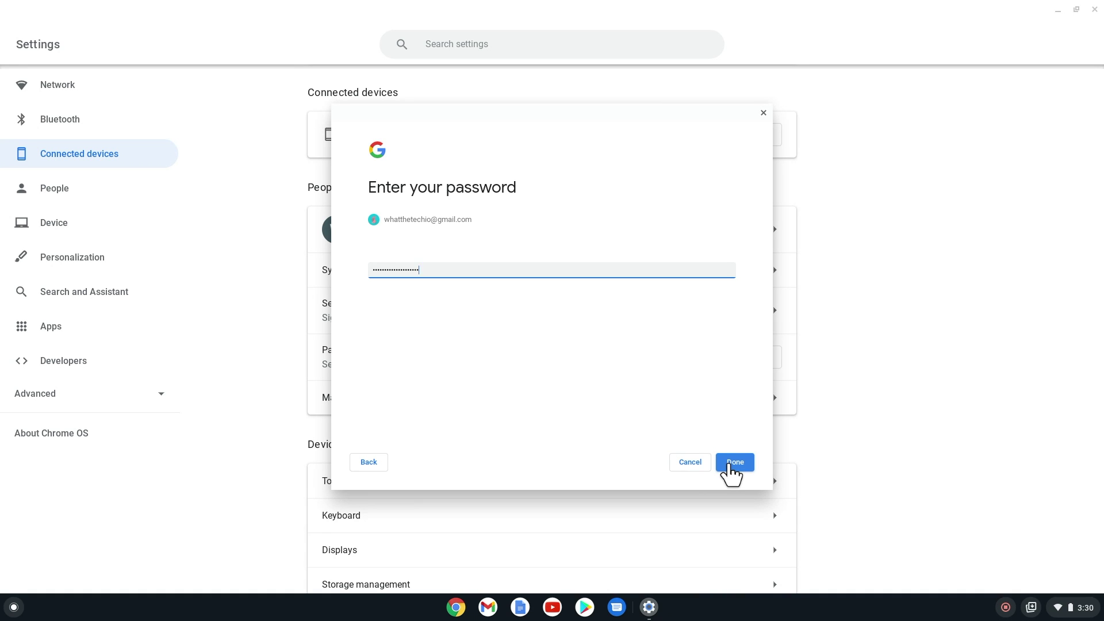
left_click(732, 466)
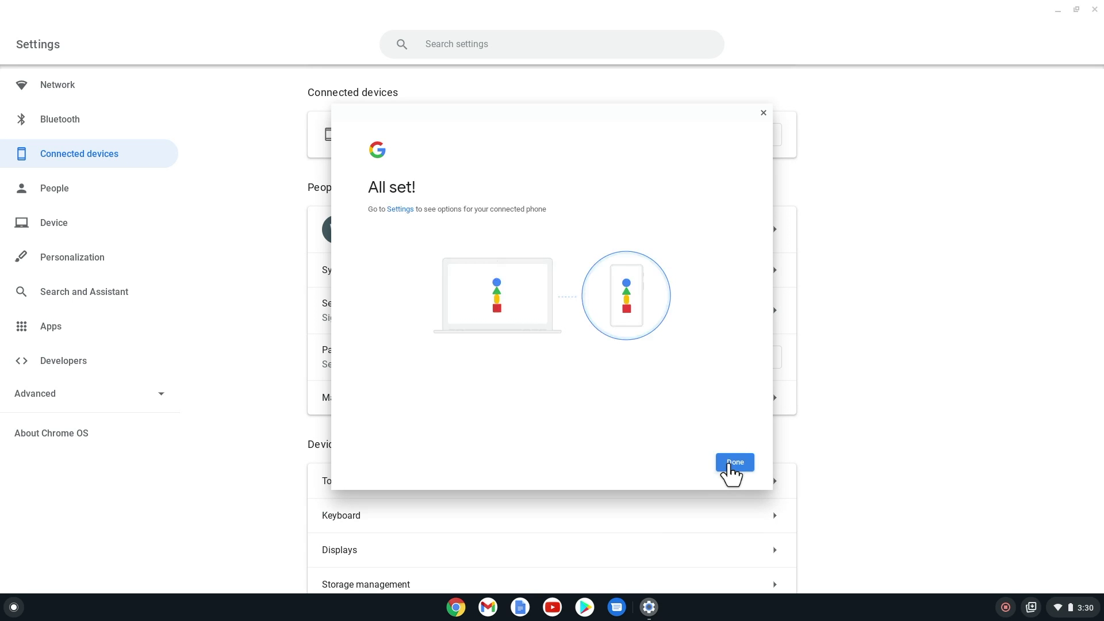
left_click(733, 464)
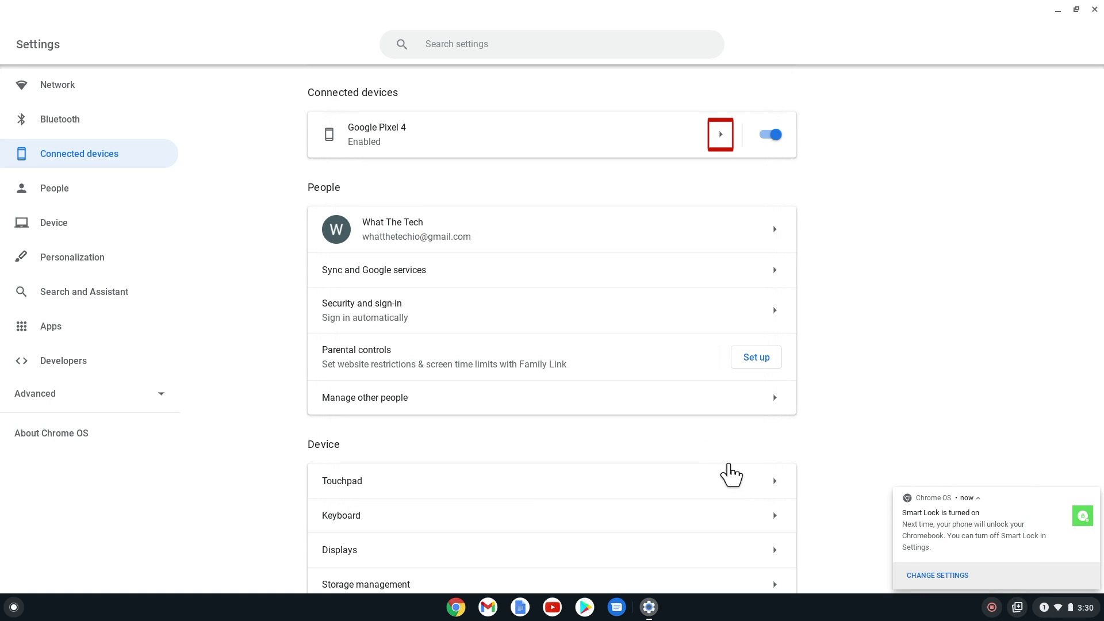
Step: Dismiss the Smart Lock notice and switch on Phone Hub notifications in the Pixel 4 details
left_click(1089, 497)
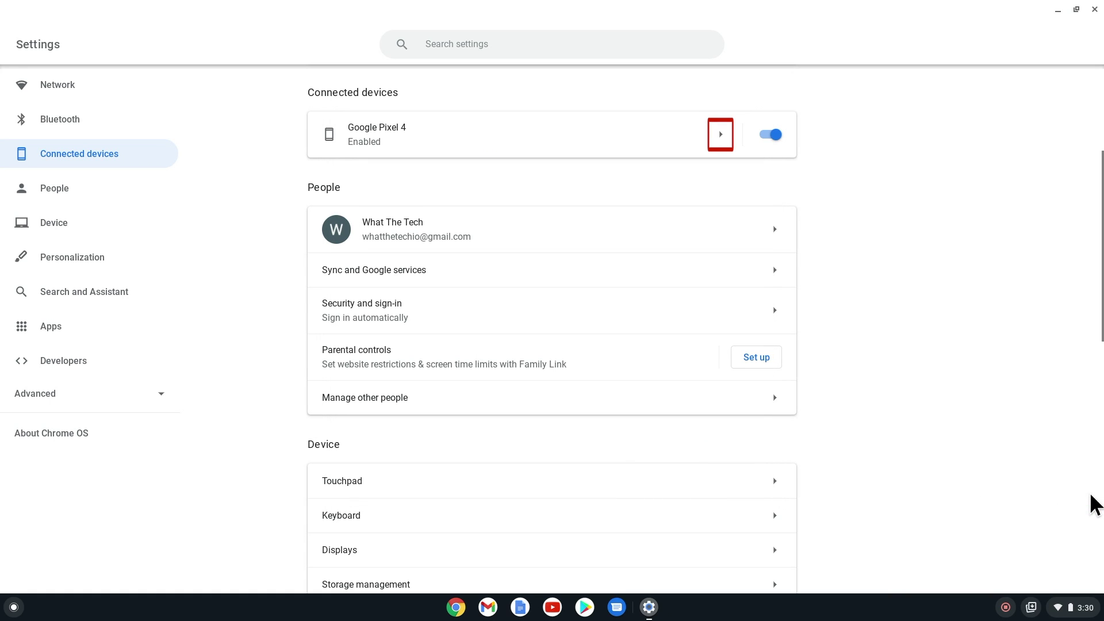
left_click(721, 136)
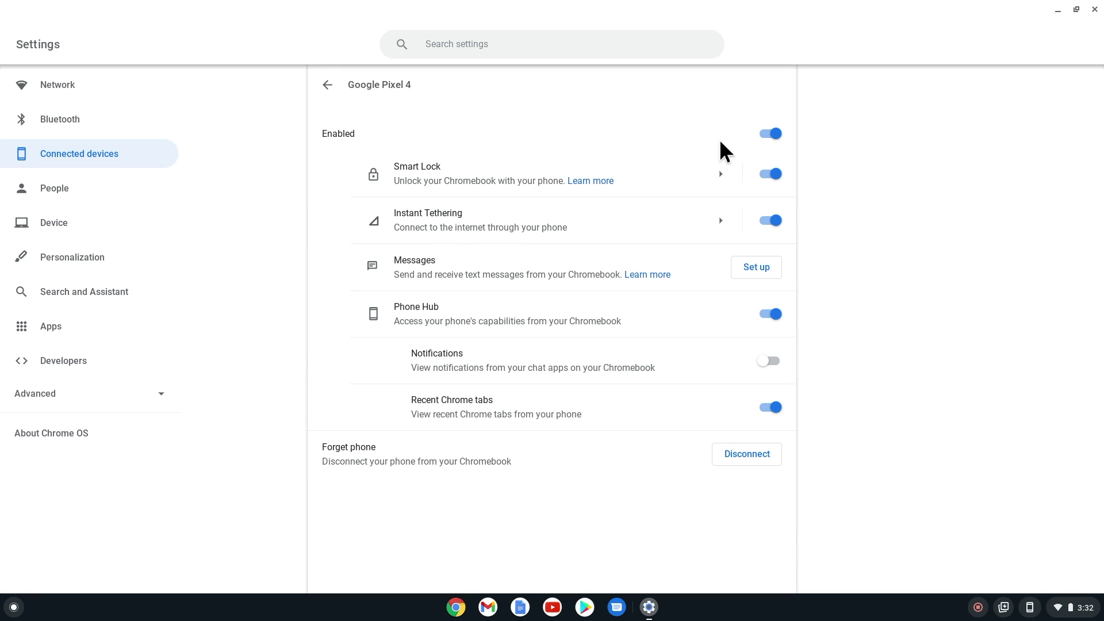
left_click(770, 360)
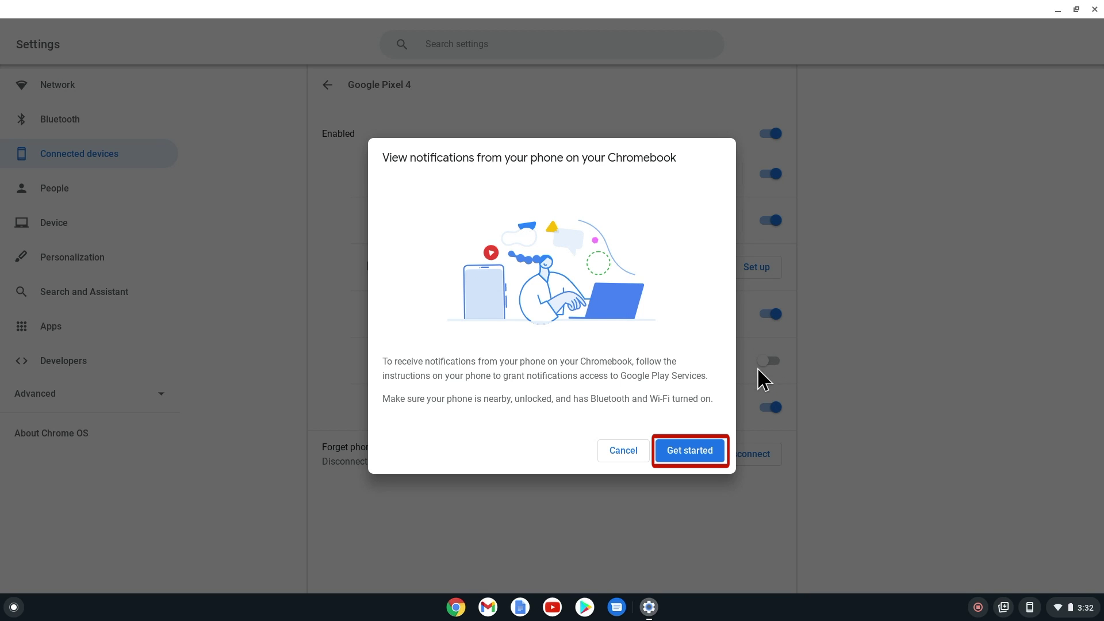
Step: Grant notification access from the Pixel 4 and close the confirmation
left_click(689, 450)
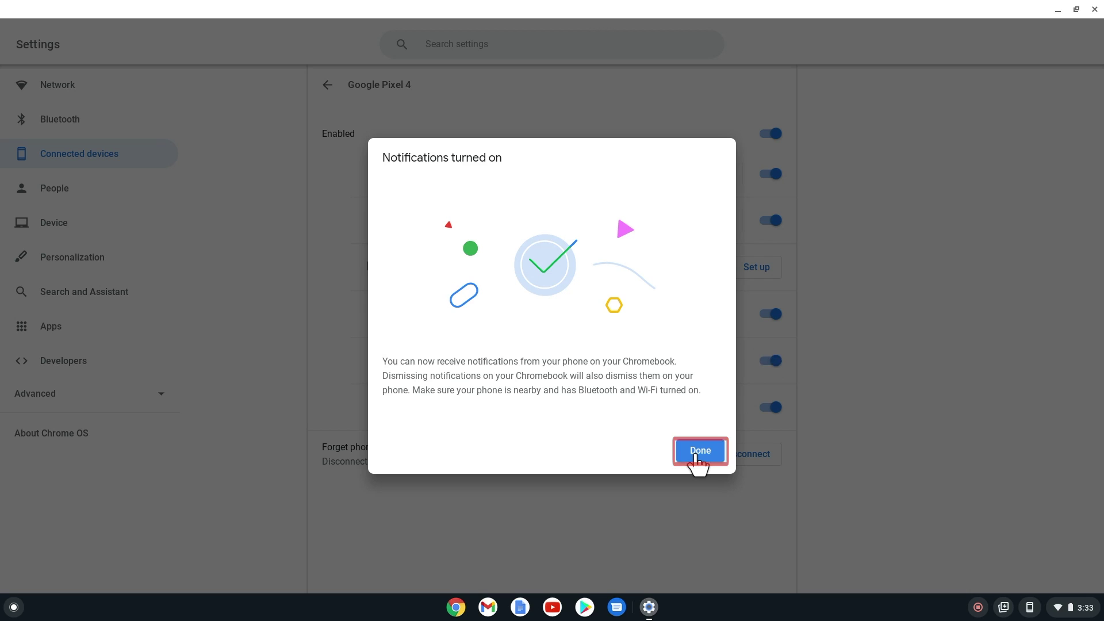
left_click(698, 453)
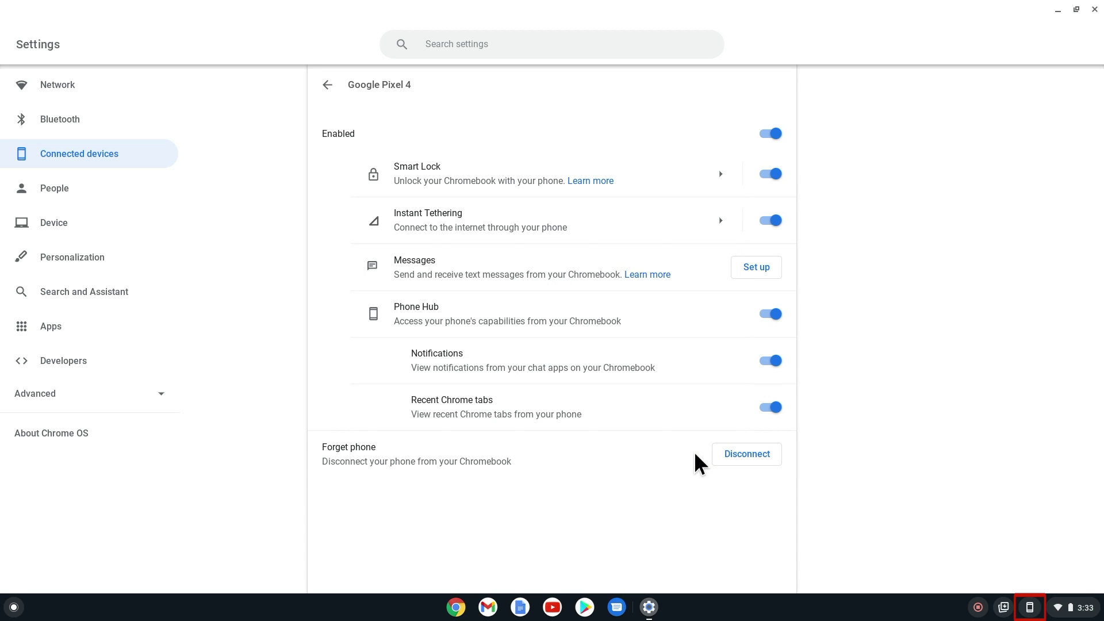
Step: Open Phone Hub from the shelf to see the Pixel 4 controls and recent Chrome tabs
left_click(1032, 608)
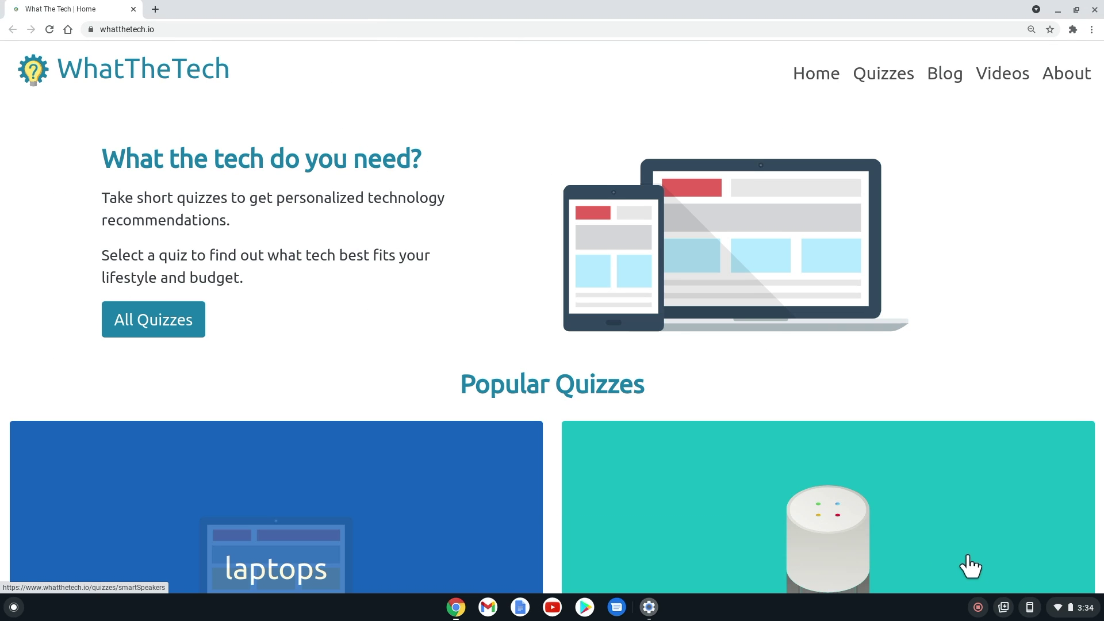
Step: Reopen Phone Hub from the shelf over the What The Tech page in Chrome
left_click(1030, 607)
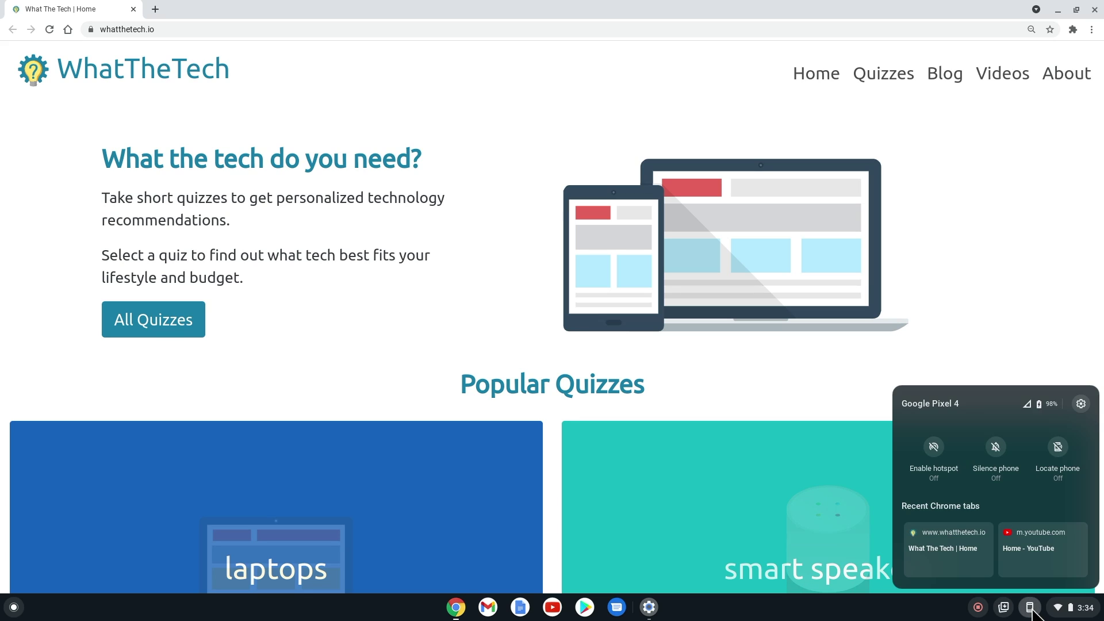